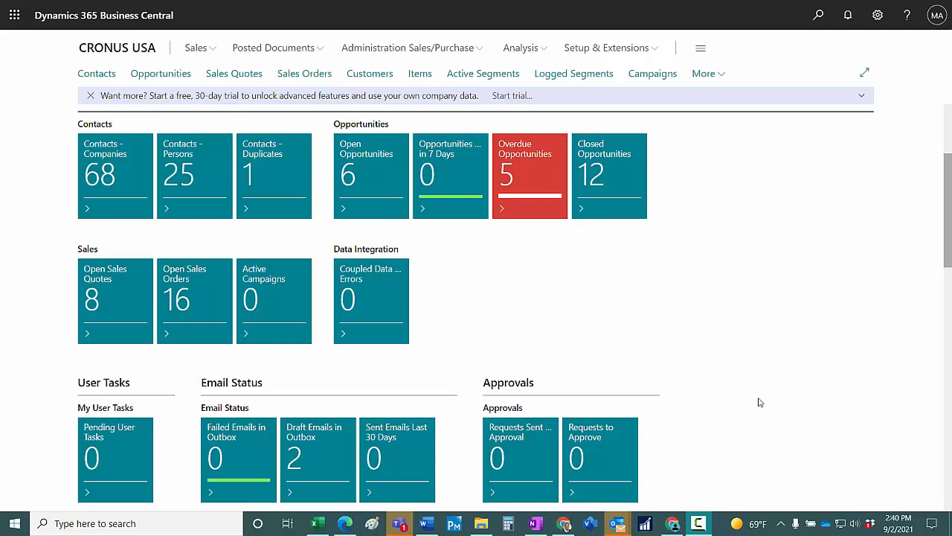
Open the Open Opportunities list from the role center to reach opportunity OP000004.
click(366, 165)
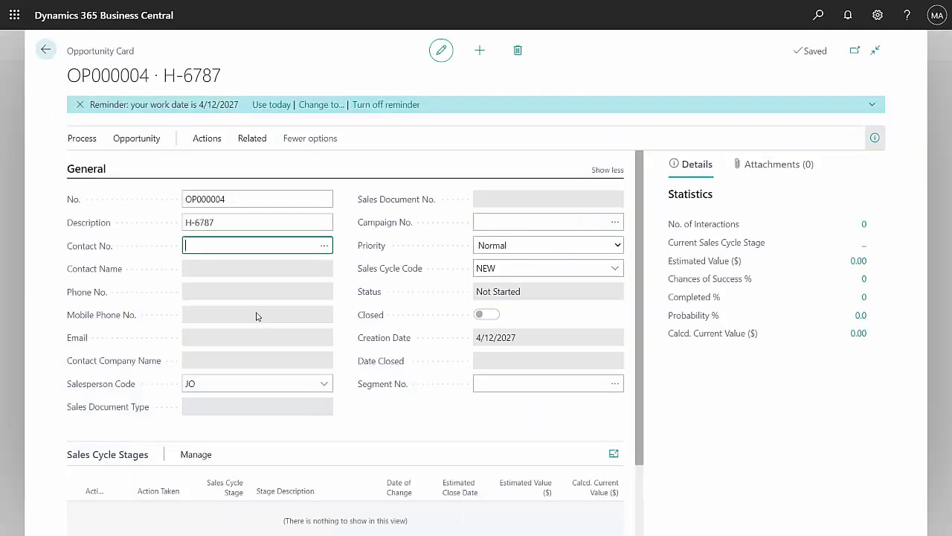
click(324, 245)
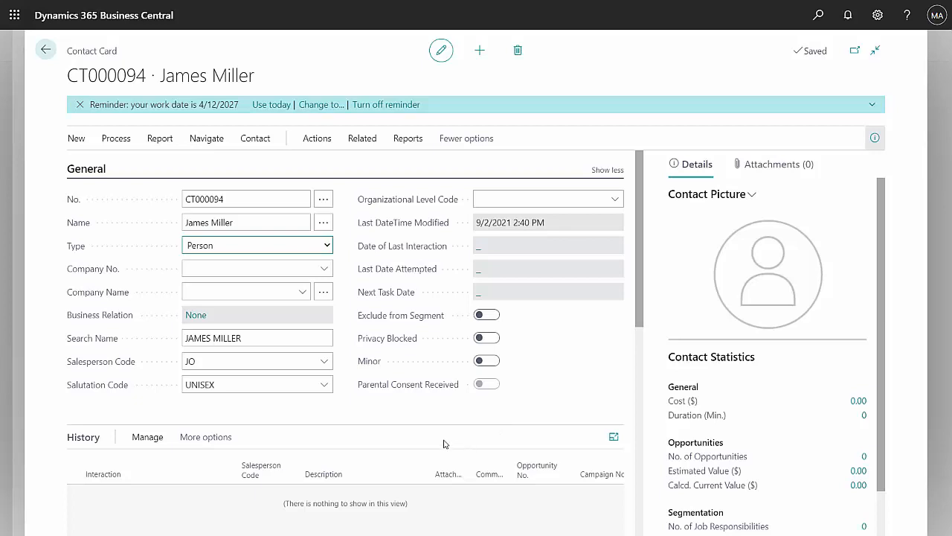
scroll(443, 443, down, 5)
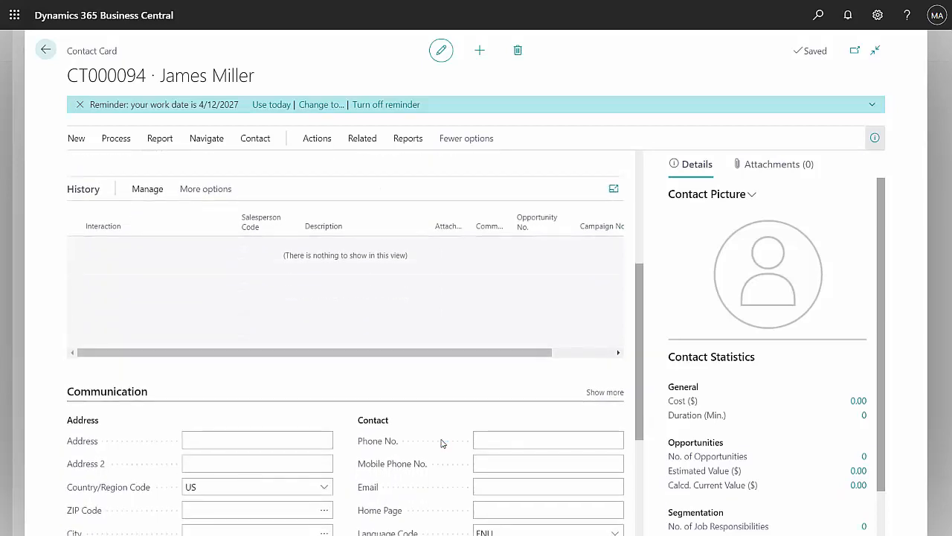
scroll(443, 442, down, 5)
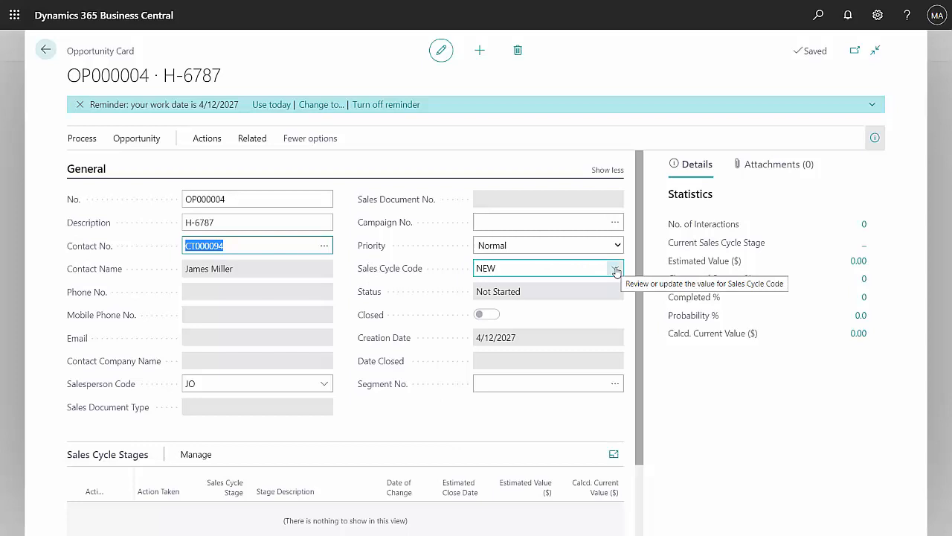
Set the opportunity's Sales Cycle Code to JOBS.
click(616, 270)
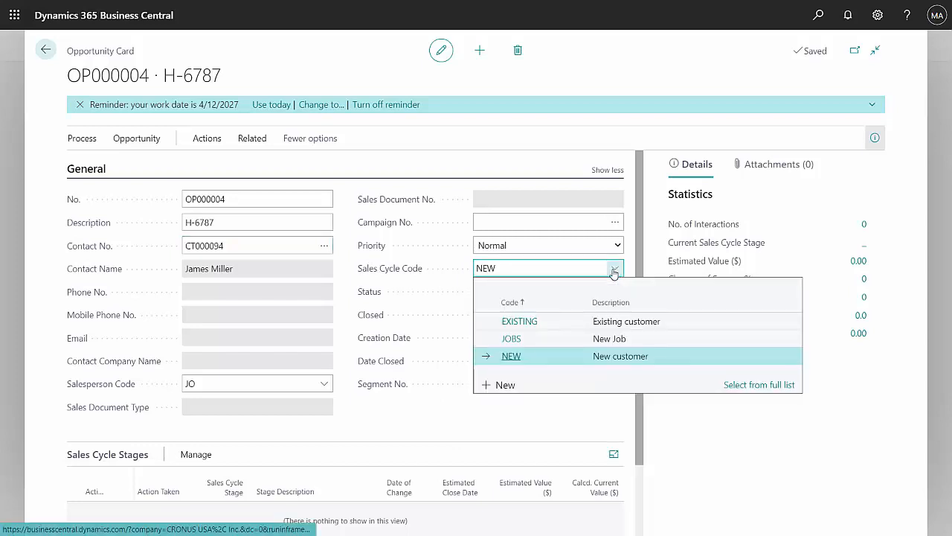
click(511, 339)
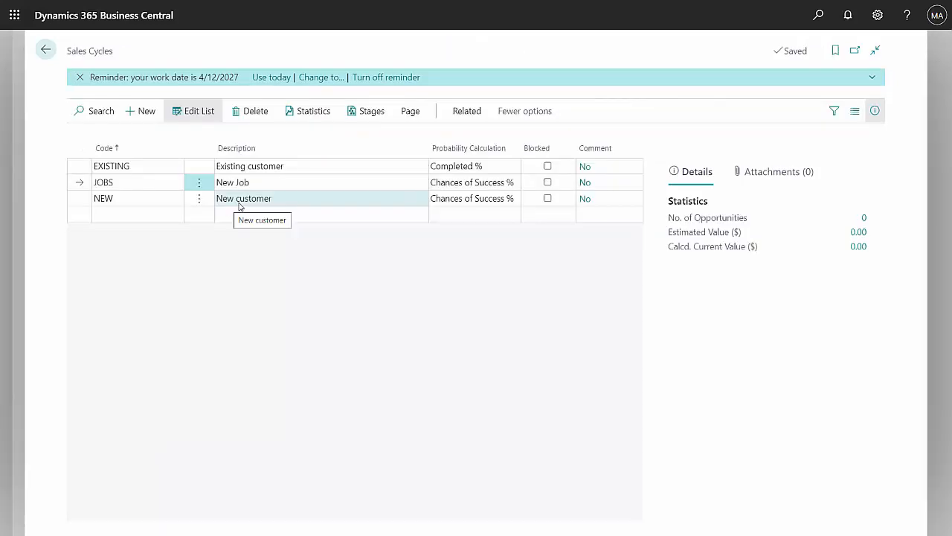
Review the JOBS sales cycle stages and the INIT Initial tasks activity, then return.
click(372, 111)
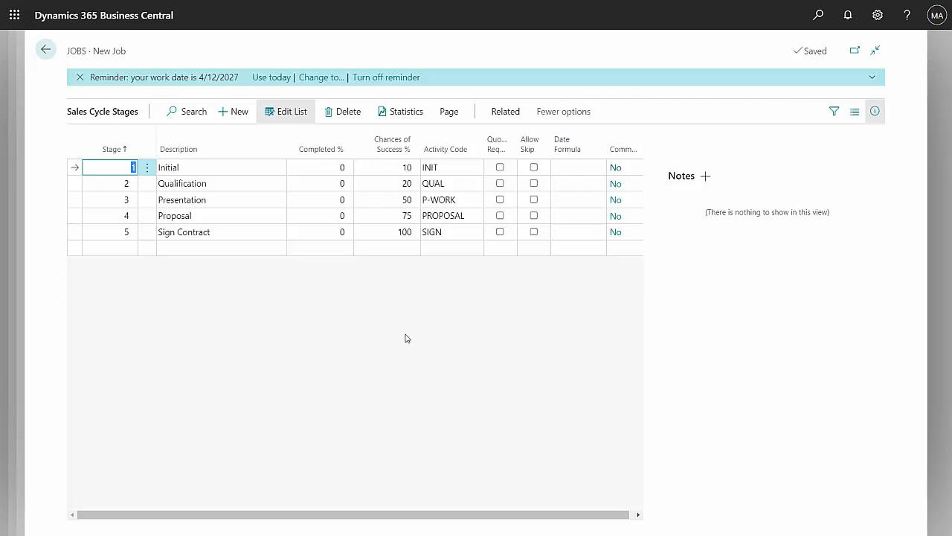
mouse_move(443, 215)
click(475, 213)
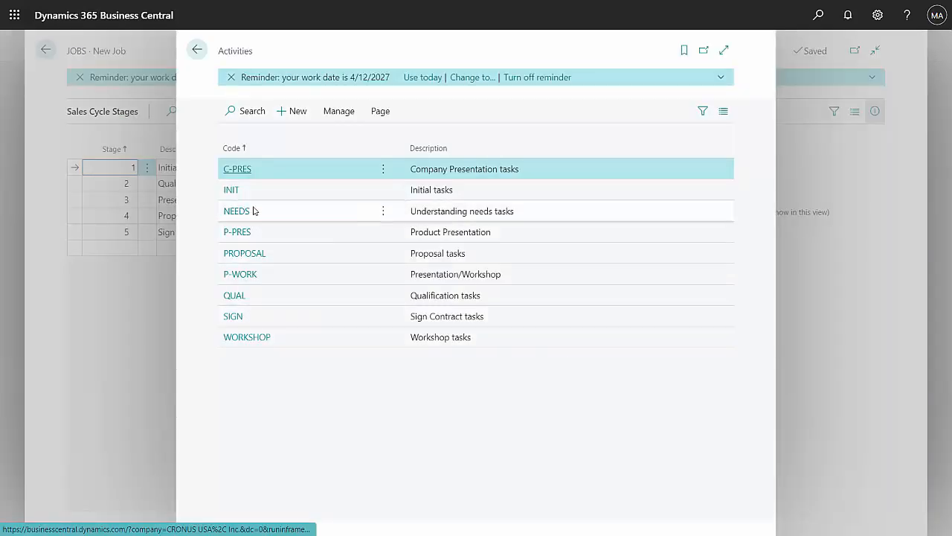
click(231, 192)
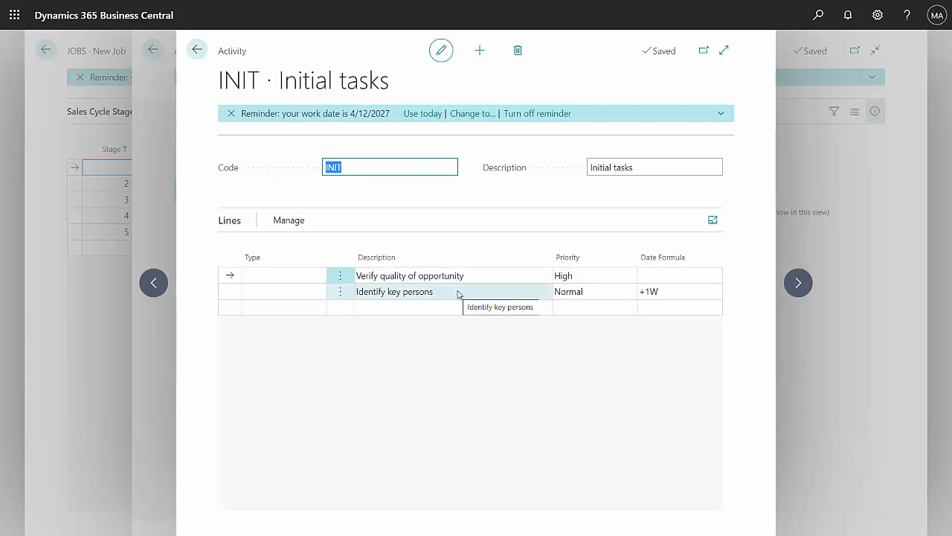
click(199, 49)
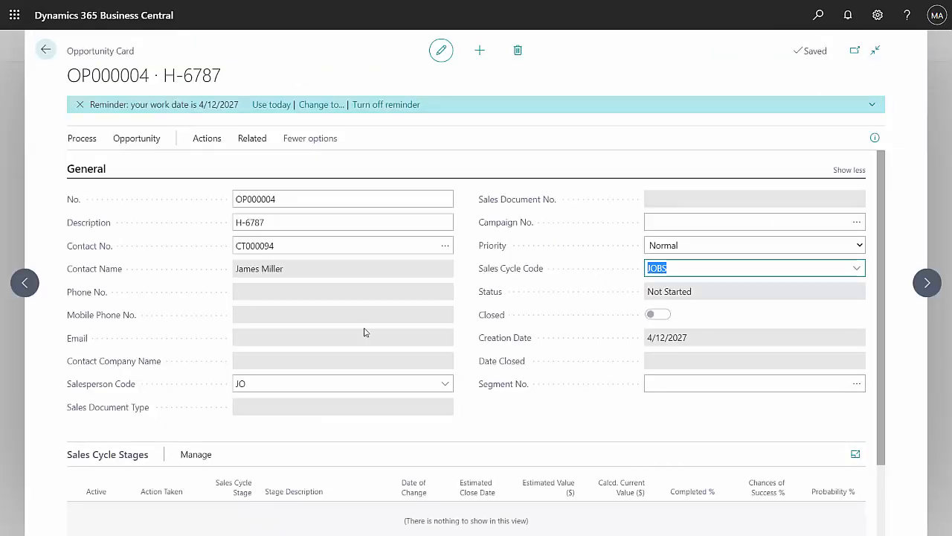
Activate the first stage of the JOBS sales cycle on OP000004 and start an update.
click(82, 139)
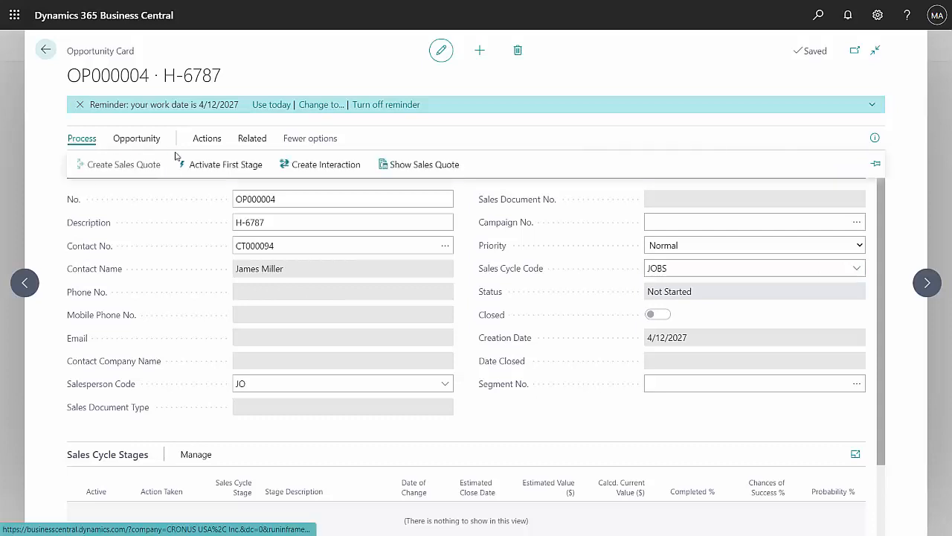
click(221, 165)
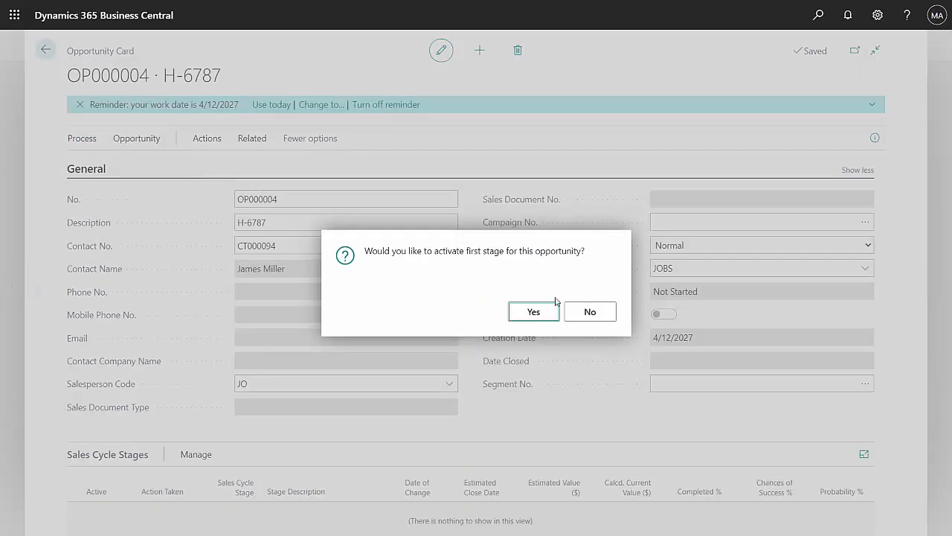
click(533, 311)
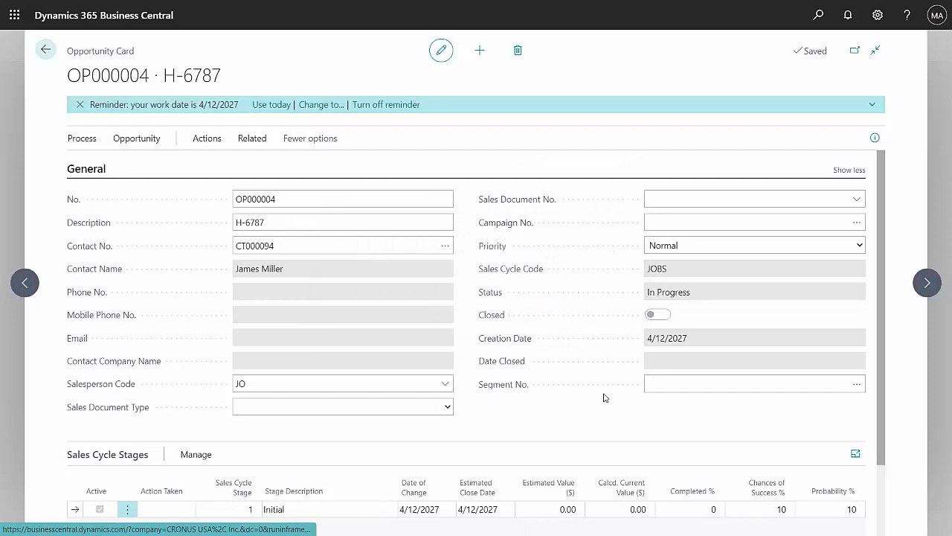
scroll(606, 405, down, 1)
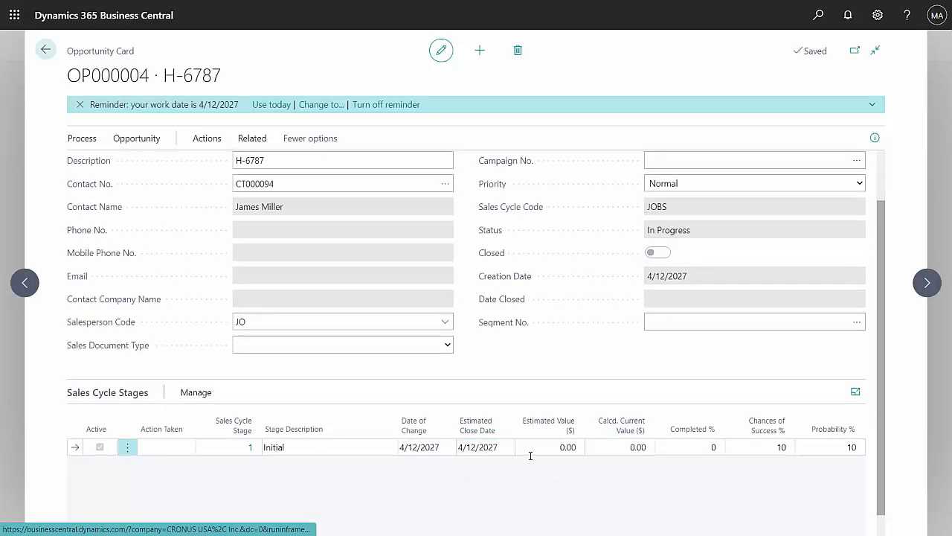
click(82, 137)
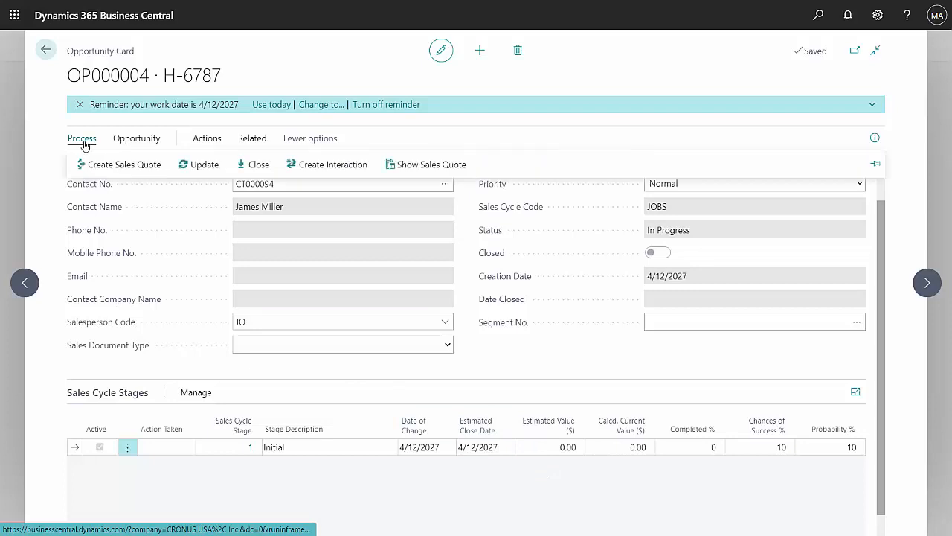
click(198, 165)
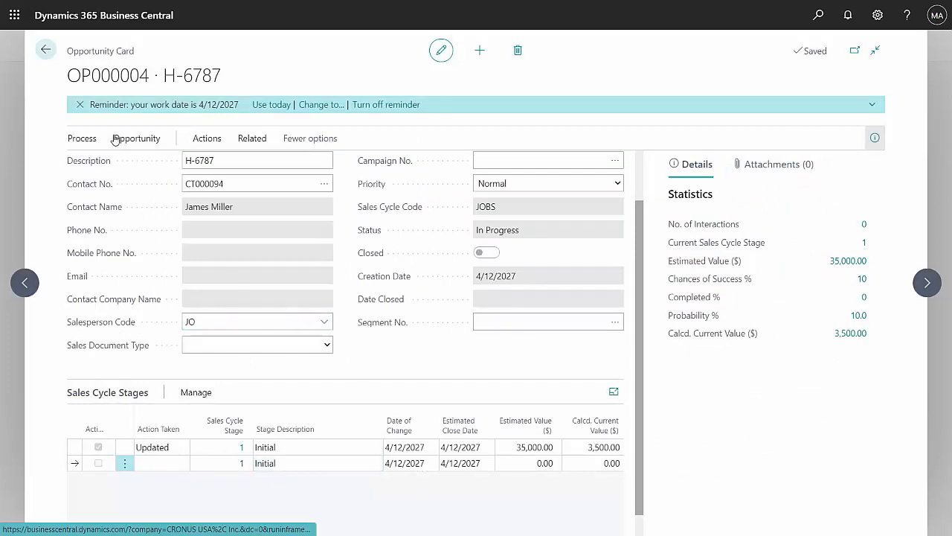
Advance the opportunity to stage 2 Qualification keeping the 35,000 estimated value.
click(82, 138)
click(104, 167)
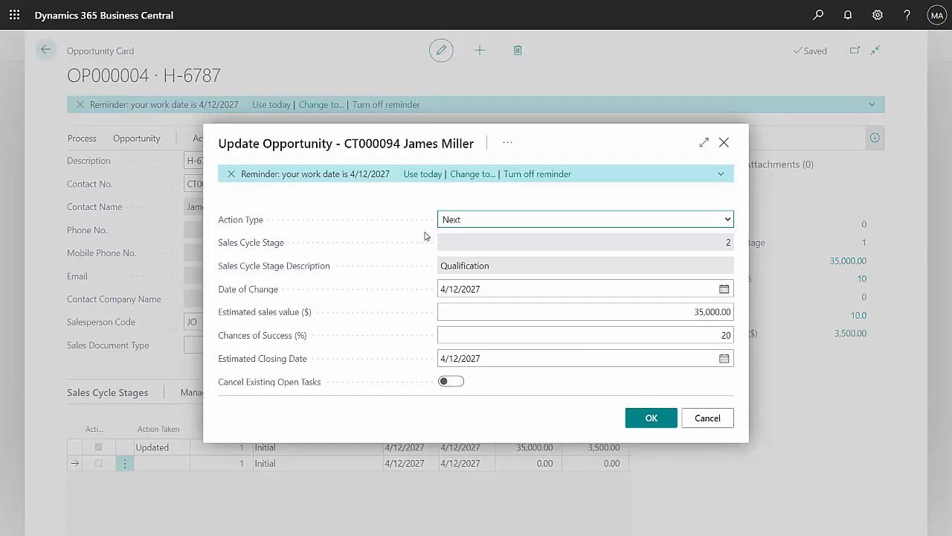
click(652, 417)
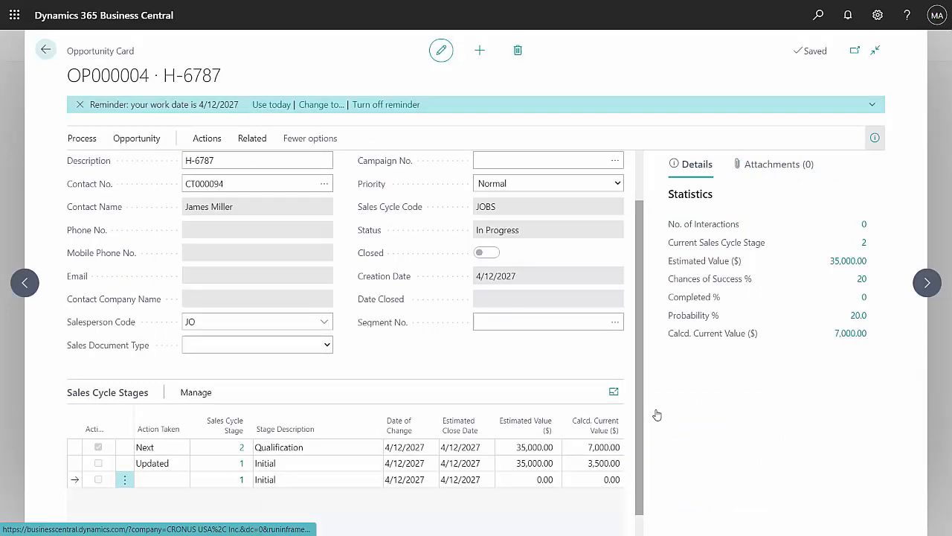
Log an outgoing phone call interaction for the opportunity.
click(81, 138)
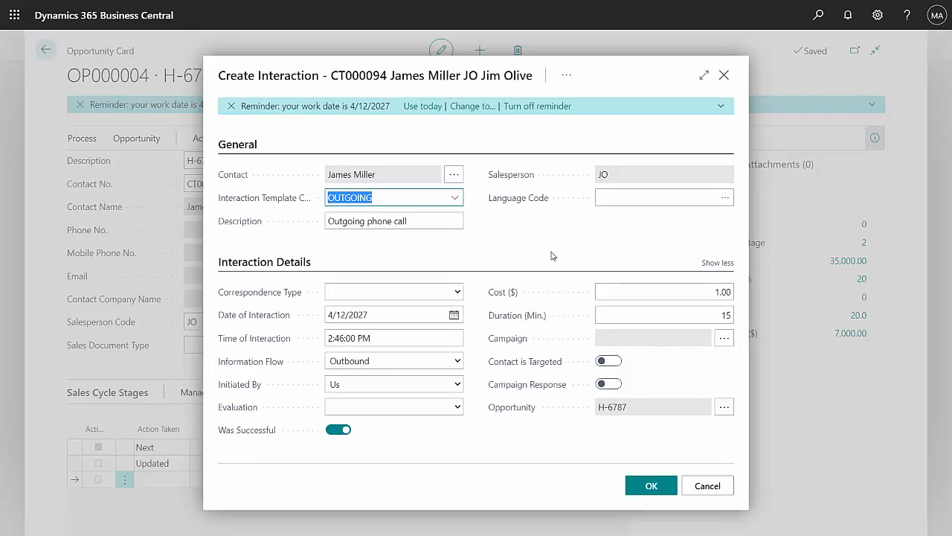
click(566, 75)
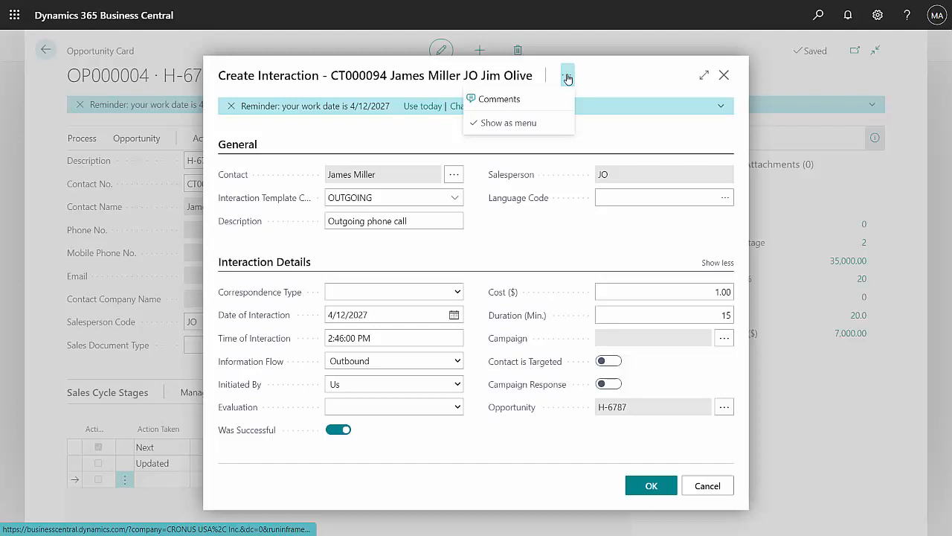
click(632, 446)
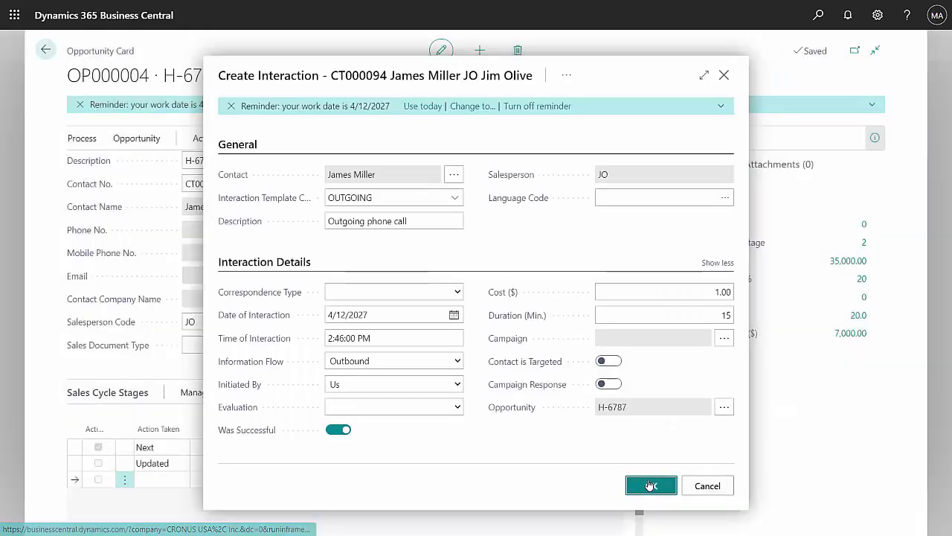
click(651, 485)
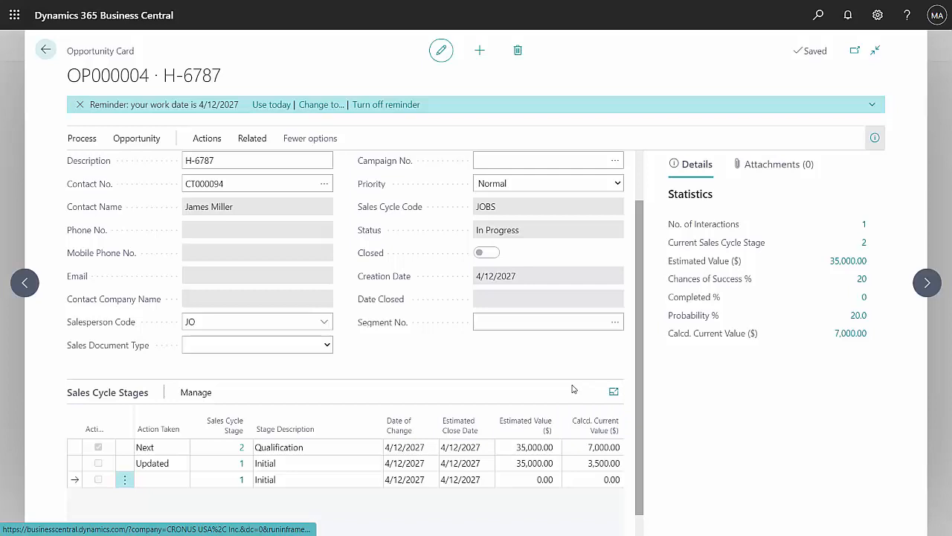
Return to the Role Center and drill into the H-6787 bar of the Top 5 Opportunities chart.
click(46, 50)
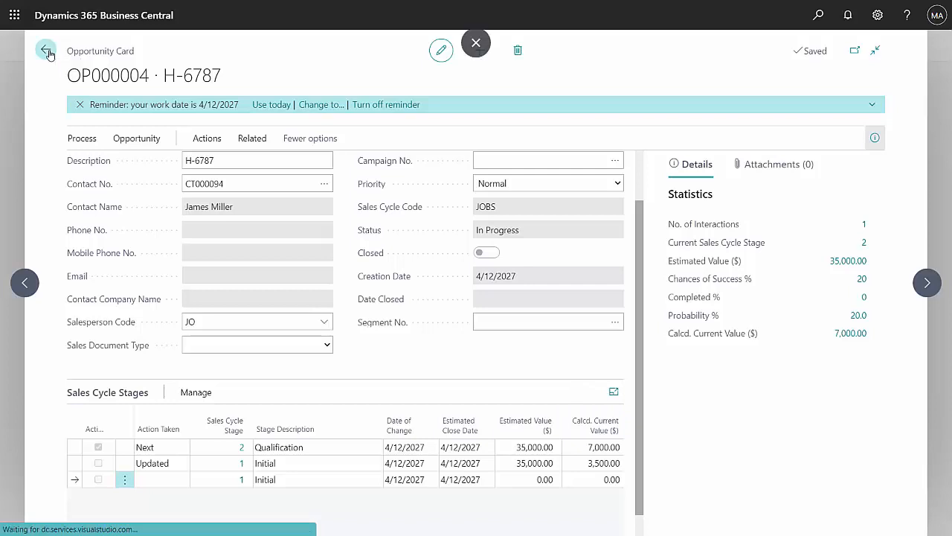
scroll(496, 475, down, 3)
scroll(495, 475, down, 3)
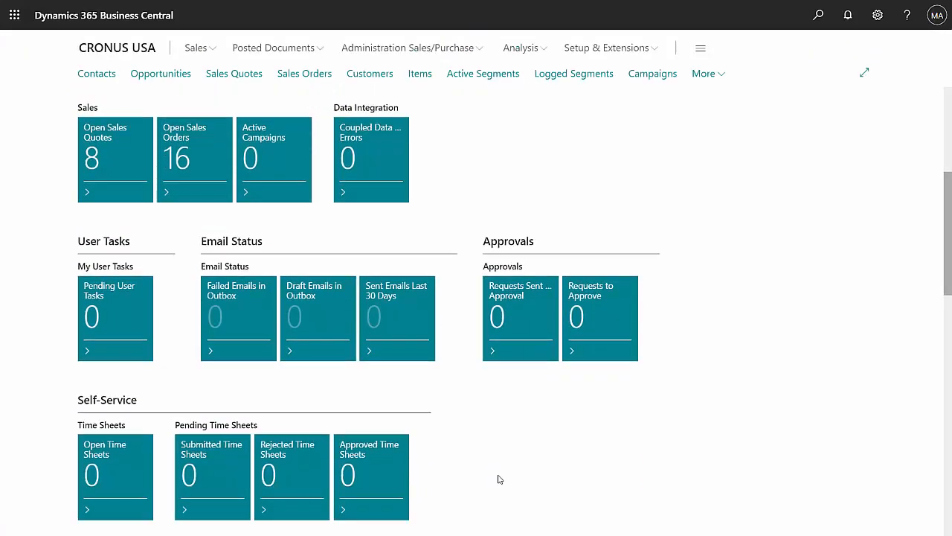
scroll(497, 476, down, 3)
scroll(499, 478, down, 3)
scroll(499, 479, down, 3)
scroll(498, 479, down, 3)
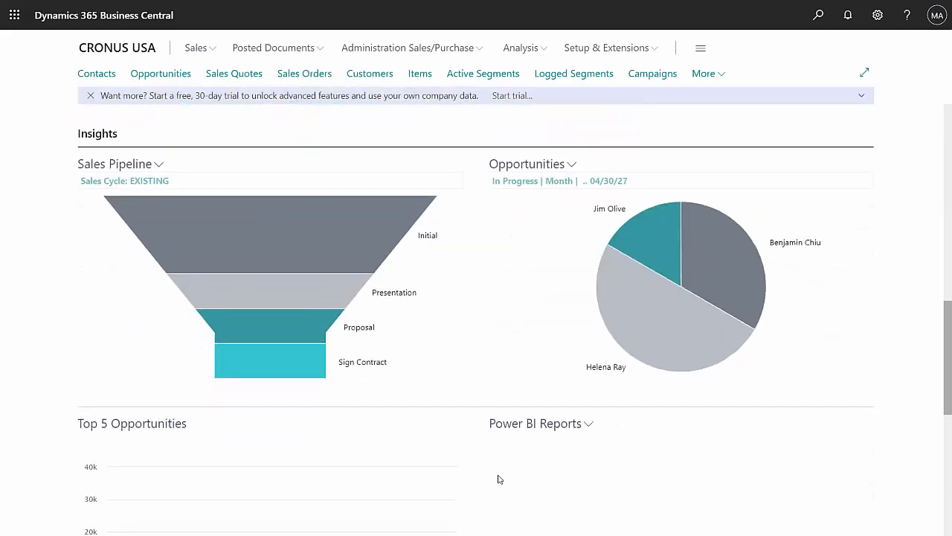
scroll(499, 478, down, 2)
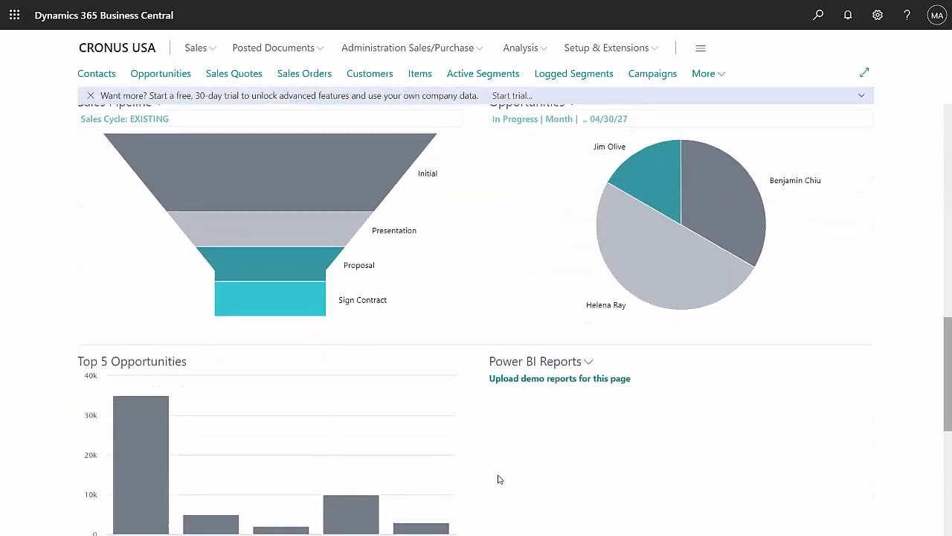
scroll(499, 478, up, 1)
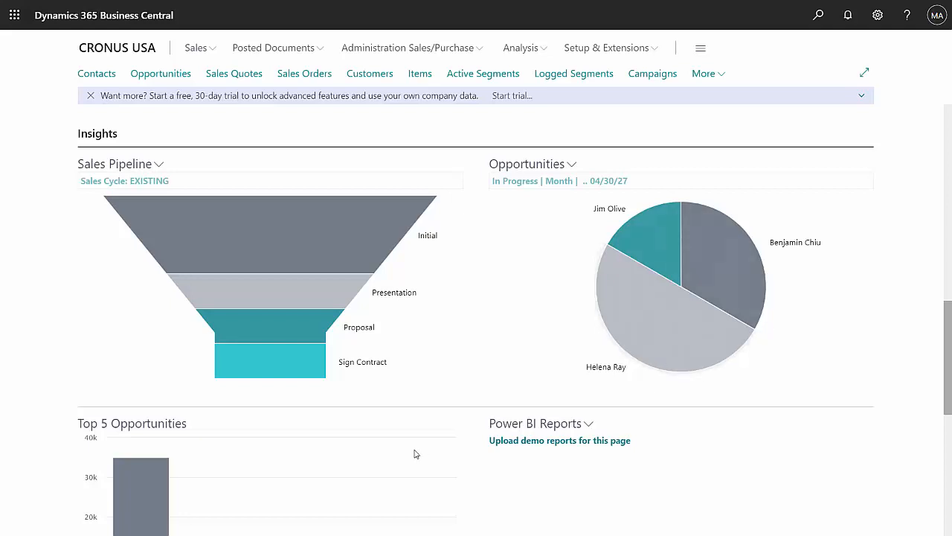
scroll(409, 452, down, 1)
scroll(409, 452, down, 2)
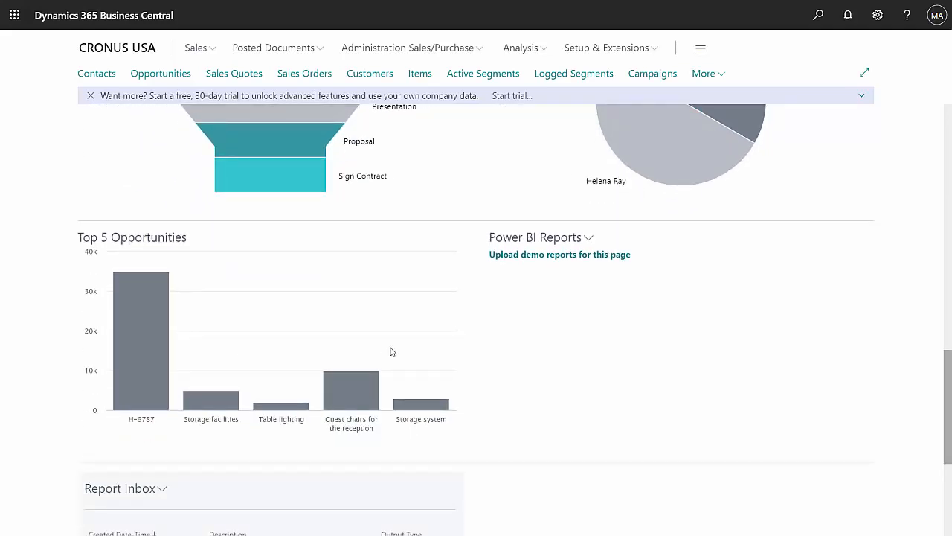
mouse_move(140, 340)
click(139, 326)
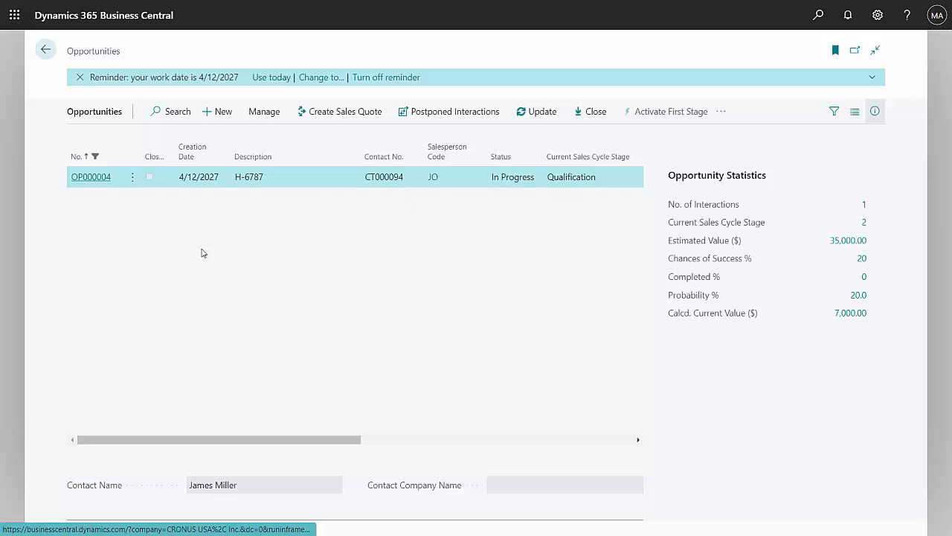
Open OP000004 and update it to the next stage with a 40,000 estimated value.
click(91, 177)
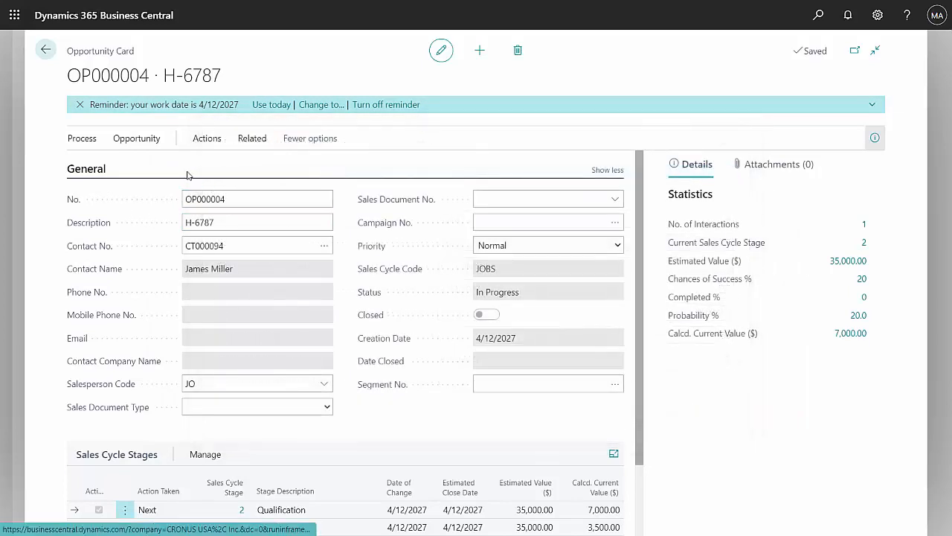
click(82, 138)
click(75, 162)
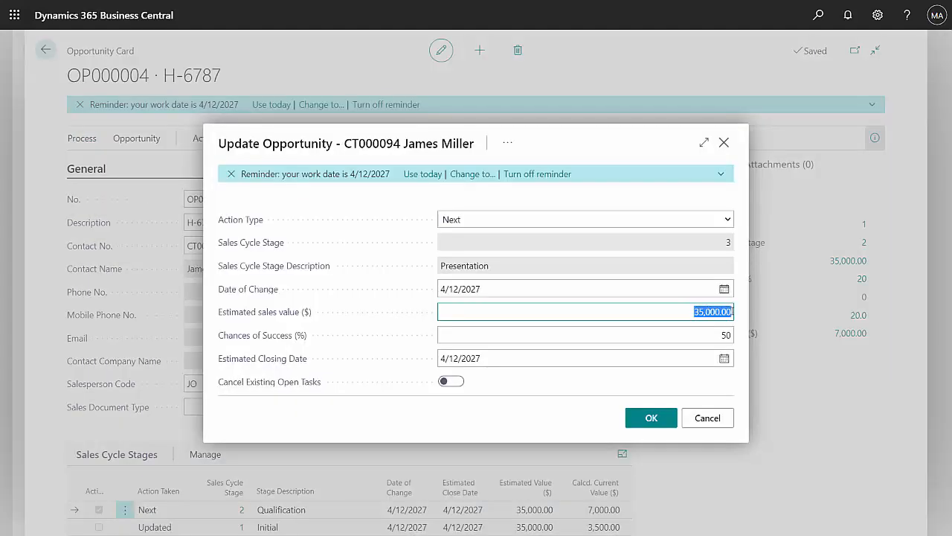
text(4)
text(0000)
key(Tab)
click(651, 417)
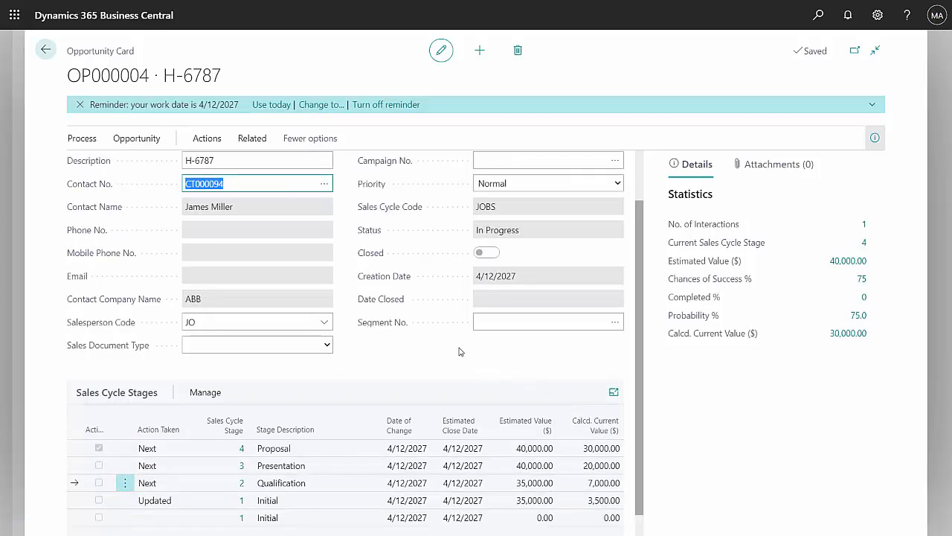
Close the opportunity as Won with closing reason code RELATION_W.
click(81, 138)
click(257, 162)
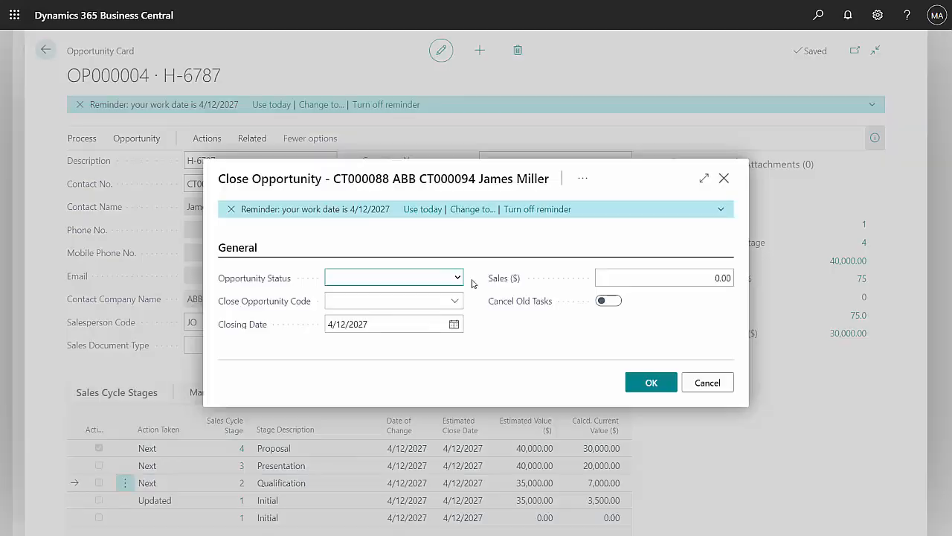
click(459, 279)
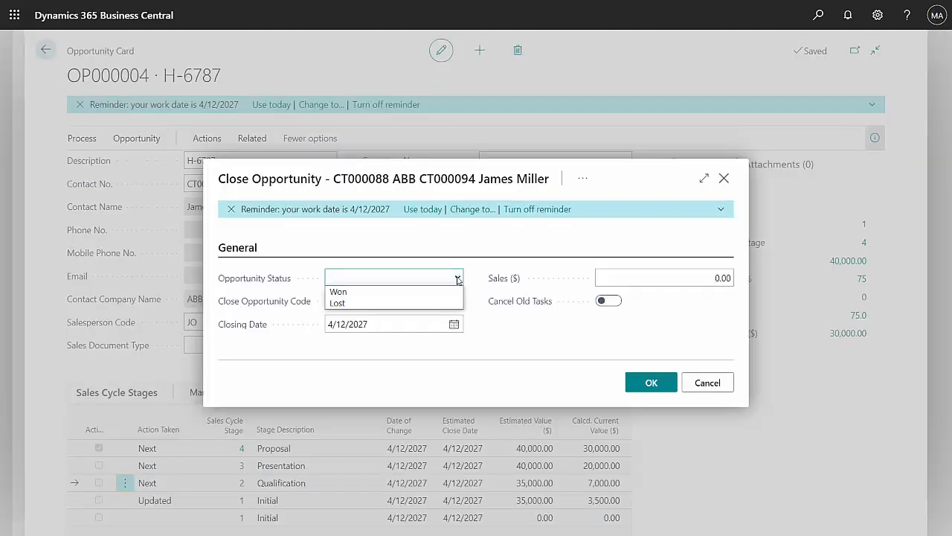
click(434, 291)
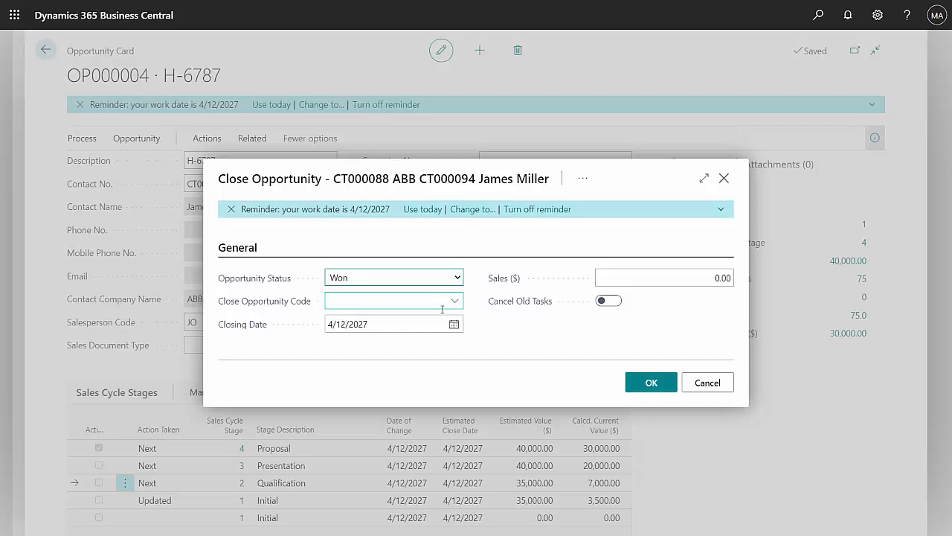
click(454, 300)
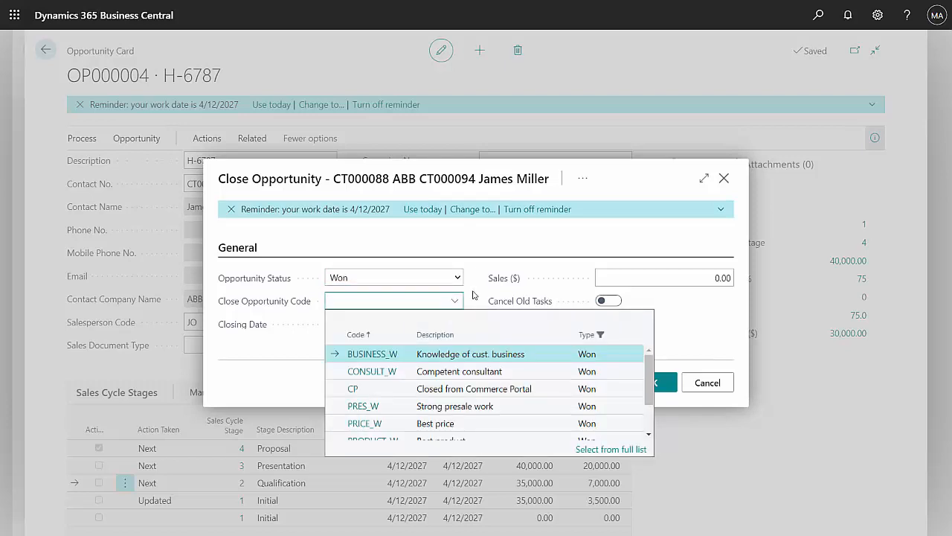
click(491, 407)
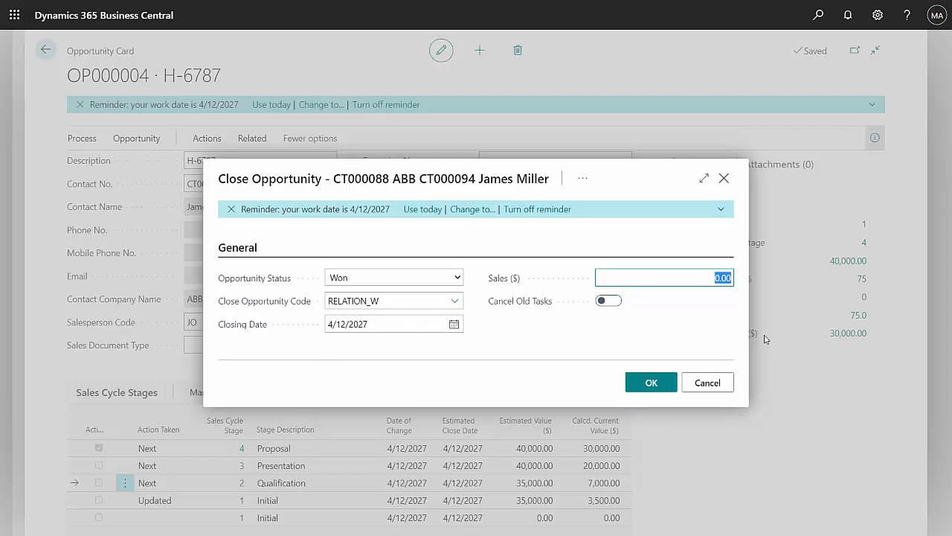
click(664, 278)
text(43)
click(652, 383)
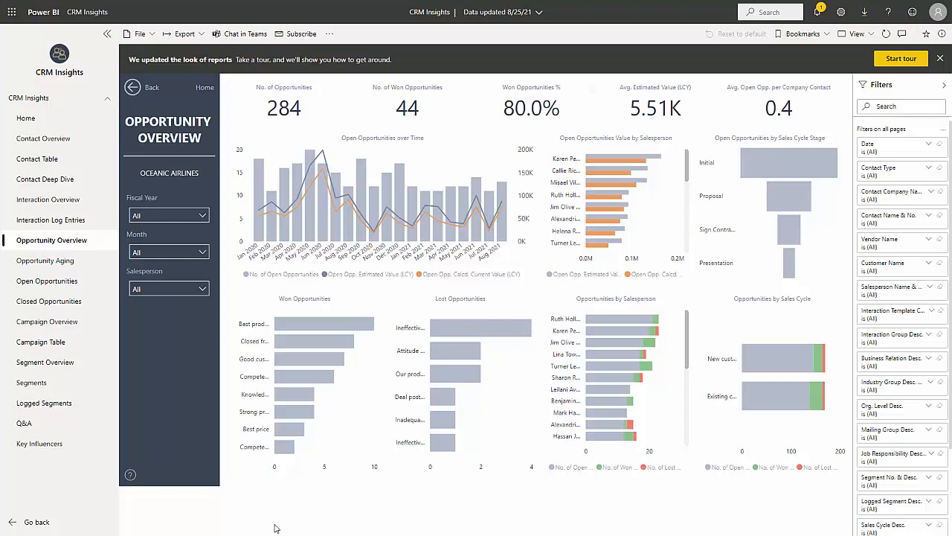
Cross-filter the Opportunity Overview dashboard to a single salesperson.
mouse_move(617, 372)
click(605, 426)
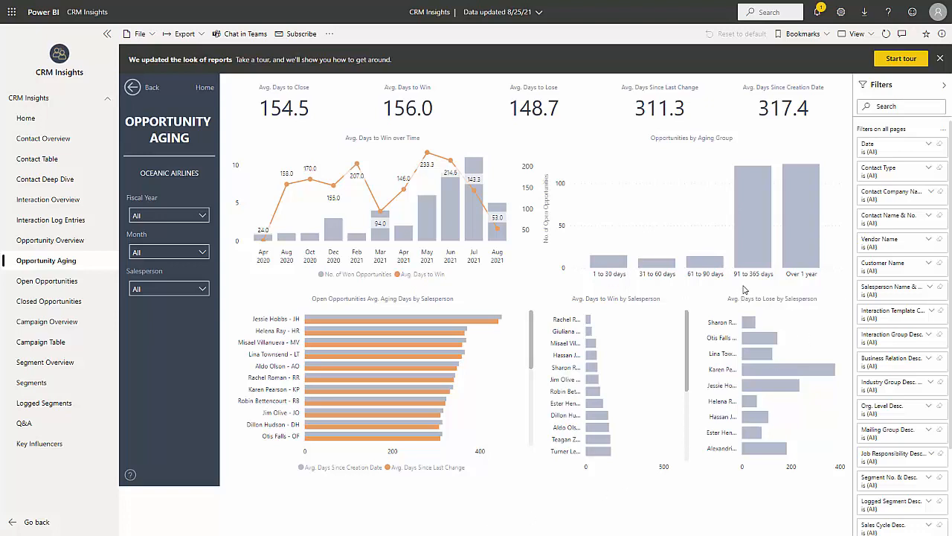
Filter to opportunities aged 91 to 365 days, then move via Campaign Overview to Segment Overview.
click(755, 234)
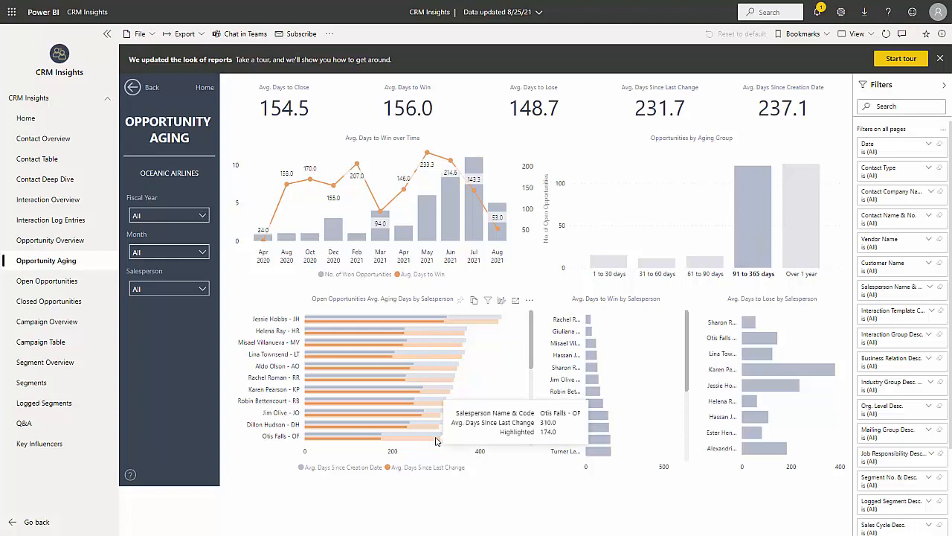
click(49, 321)
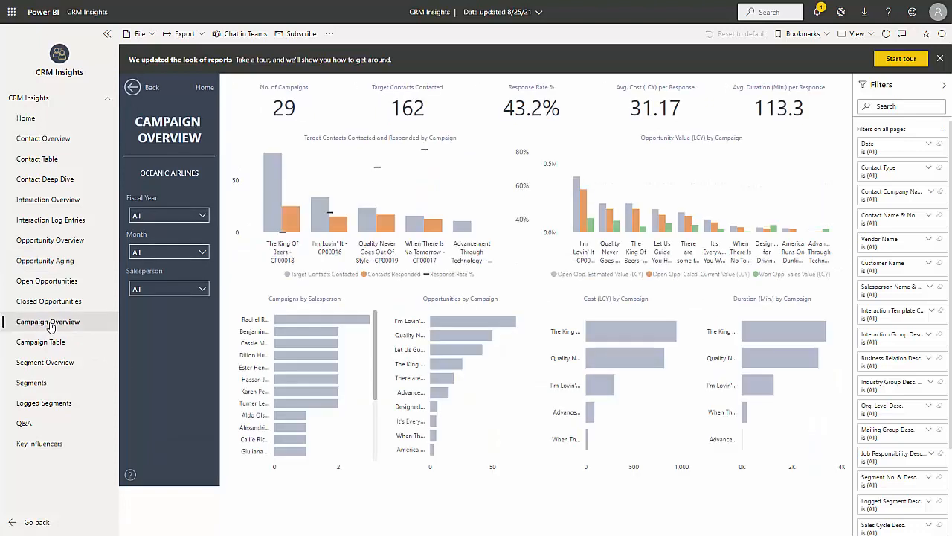
click(45, 361)
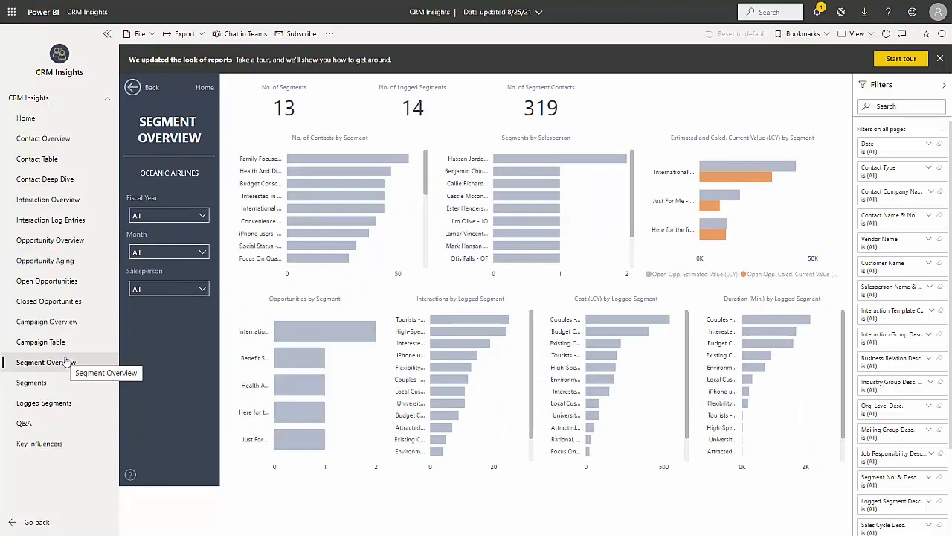